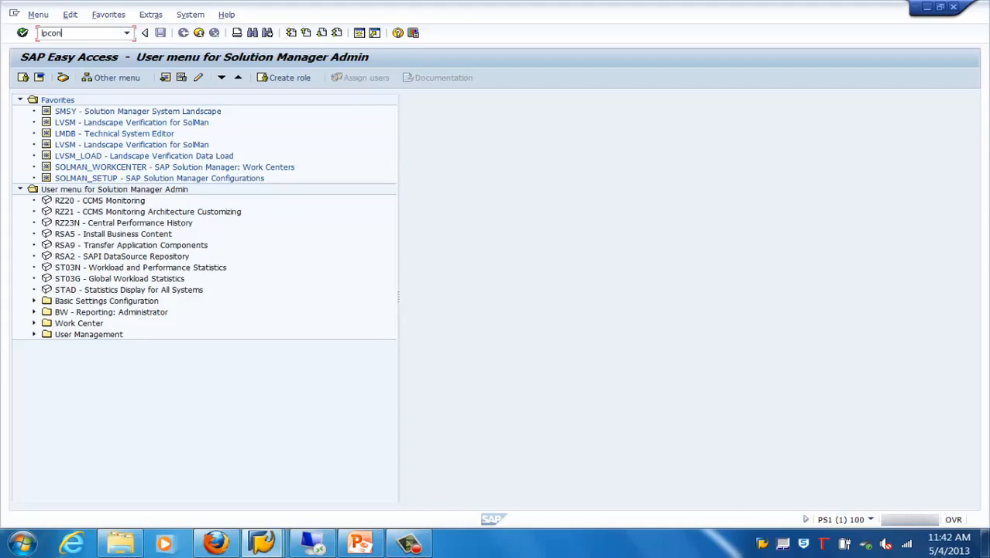
# Run the logical port configuration transaction, acknowledge the information message, and examine the Proxy Class, Logical Port and Default Port settings
pyautogui.press('Return')
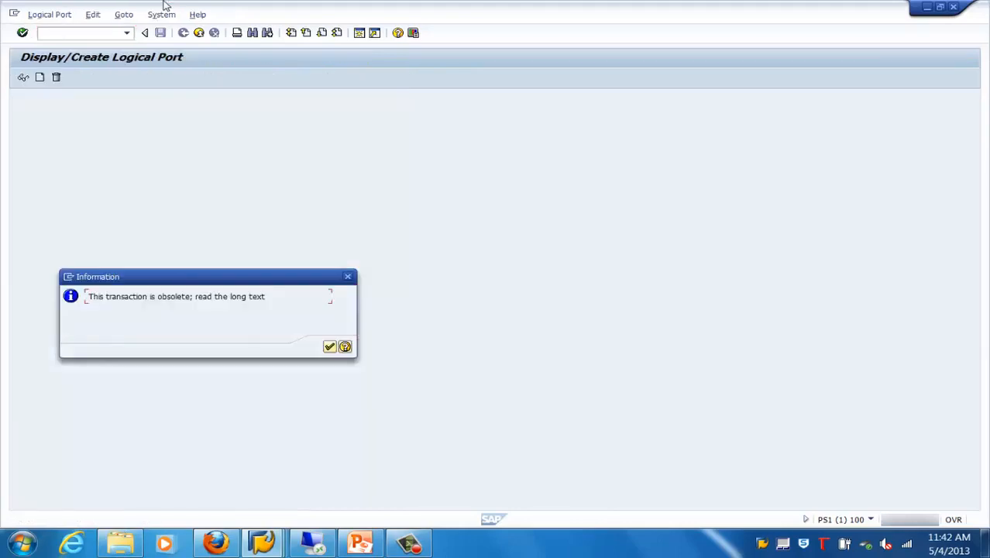
pyautogui.click(330, 347)
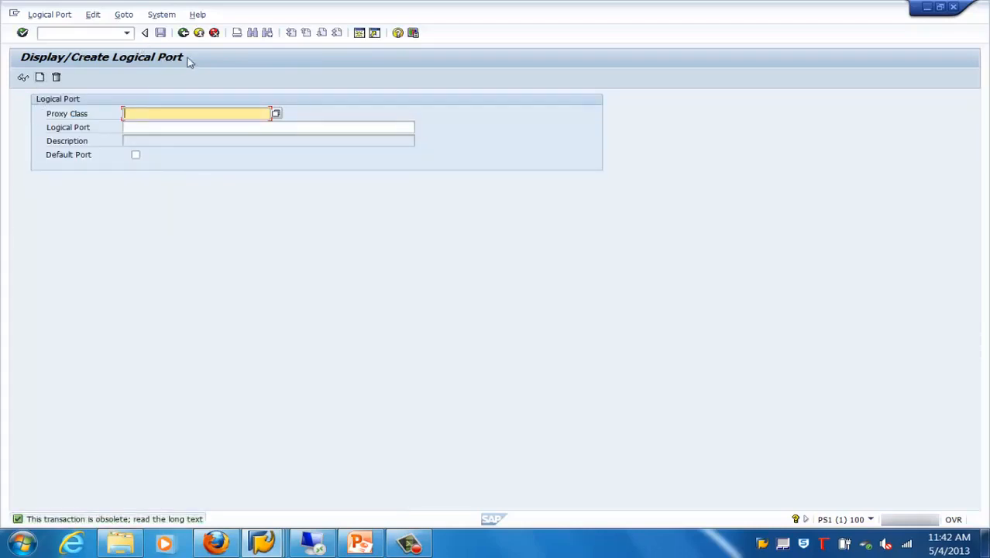
pyautogui.click(23, 77)
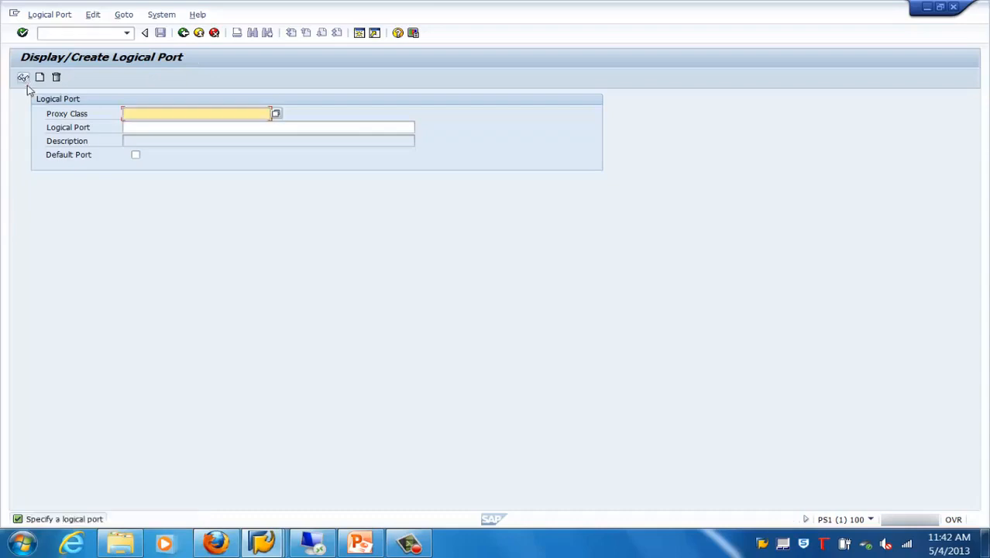
pyautogui.click(143, 125)
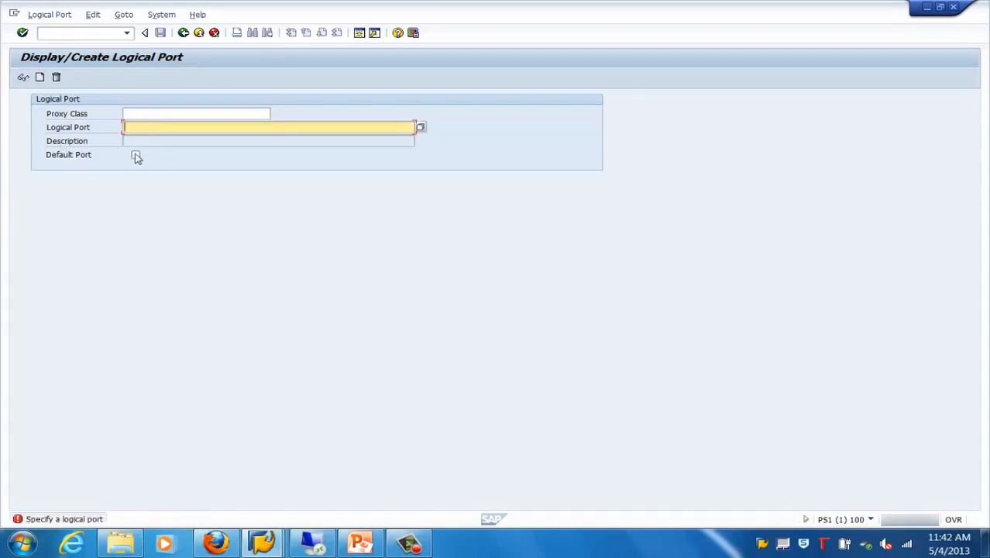
pyautogui.click(135, 155)
pyautogui.click(135, 156)
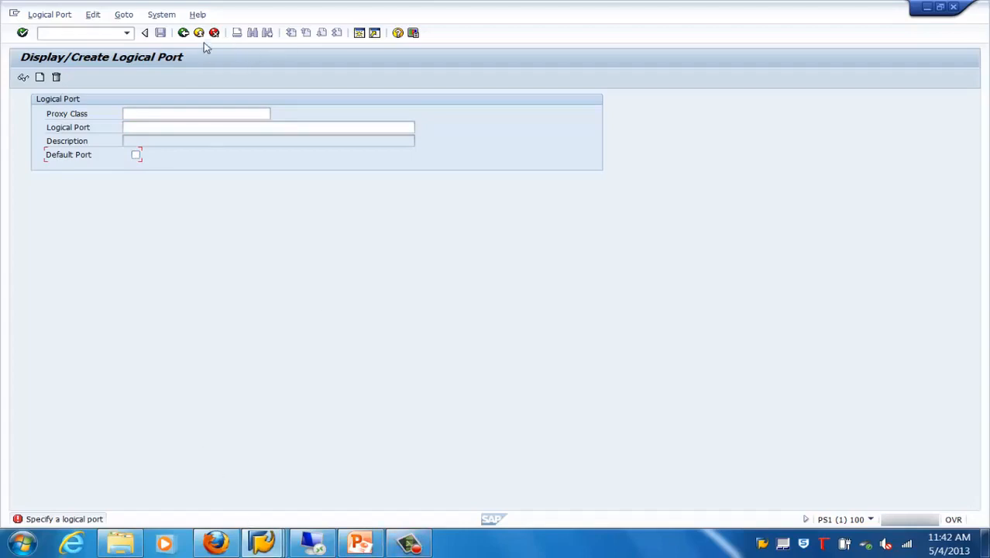
# Switch to the PowerPoint presentation and review slides 14 and 15 on the SAP System Landscape in slide show mode
pyautogui.click(356, 542)
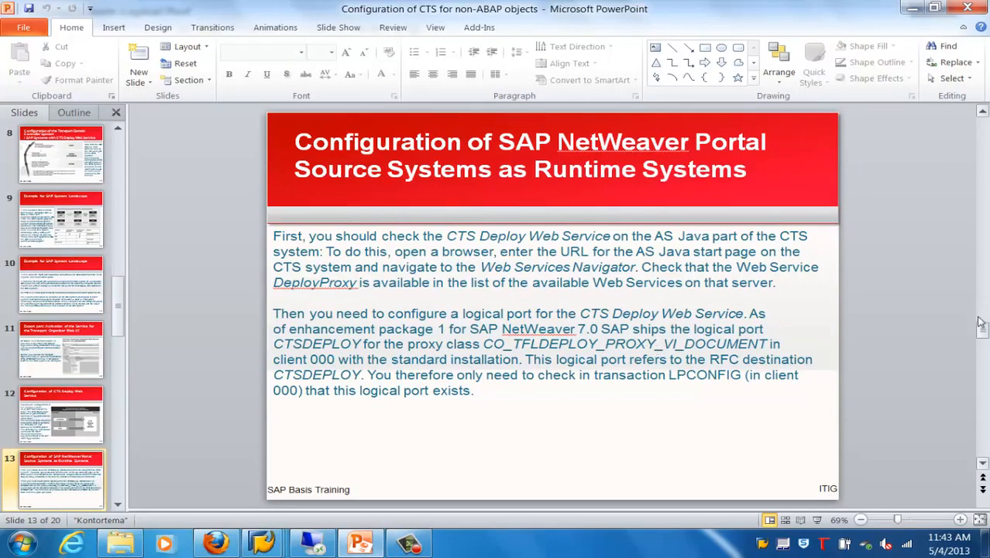
pyautogui.click(984, 370)
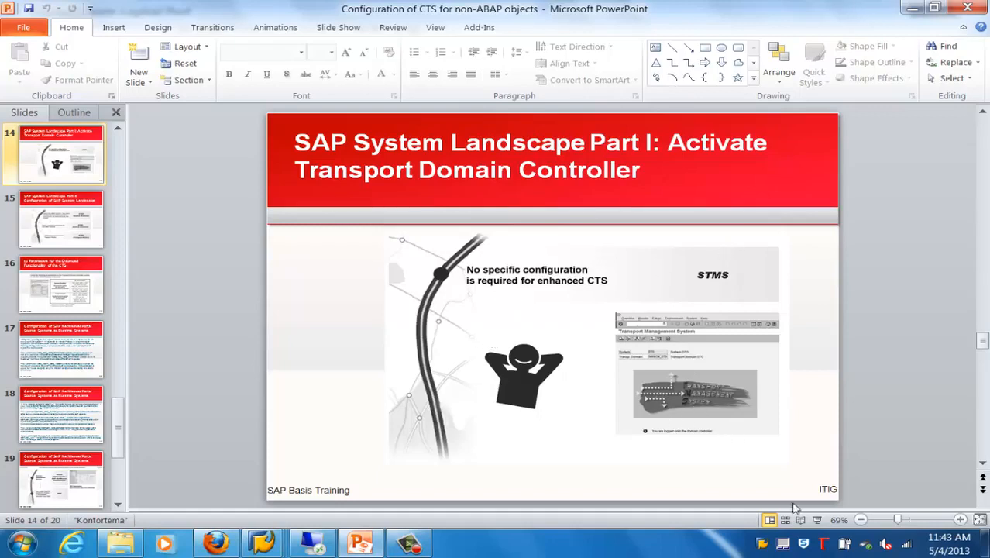
pyautogui.click(820, 520)
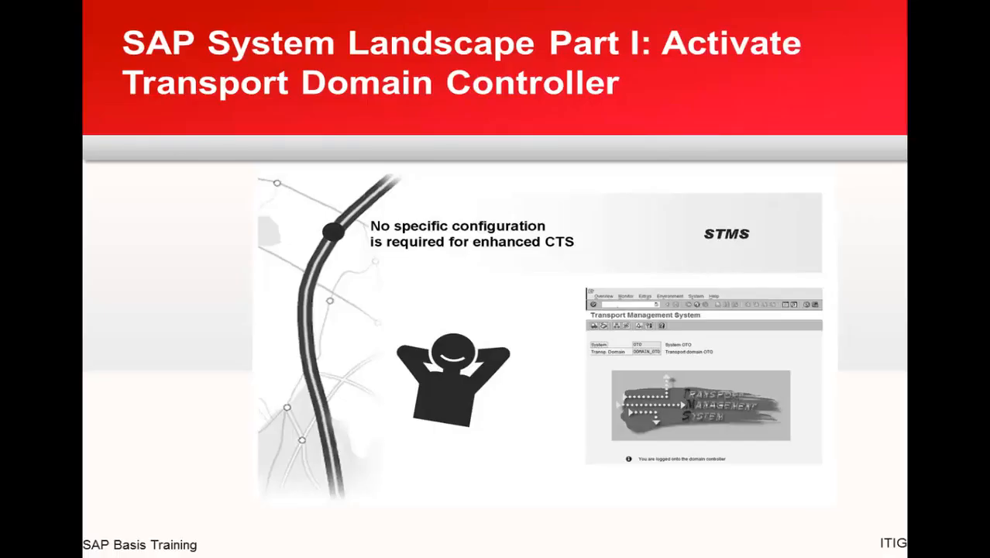
pyautogui.press('Right')
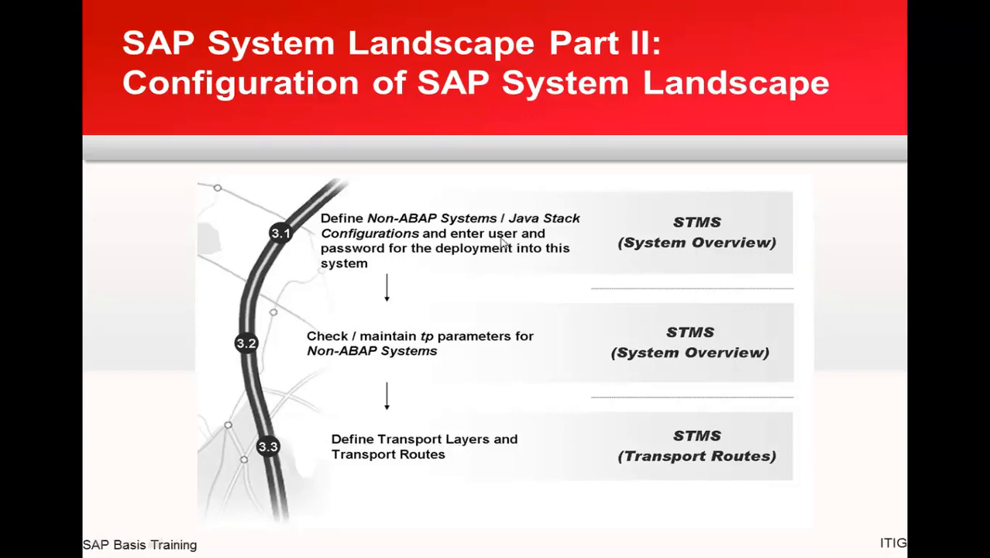
pyautogui.press('Escape')
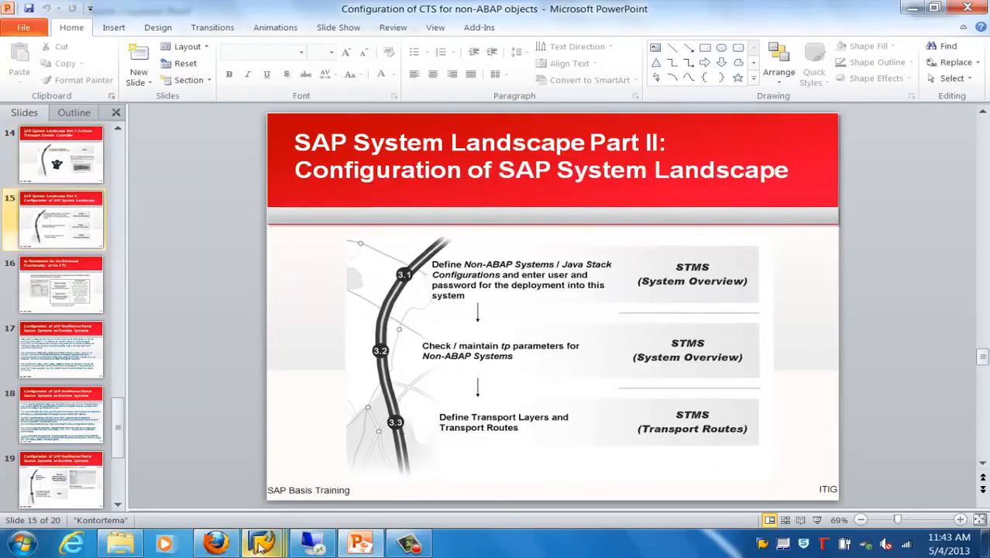
# Switch back to SAP, leave the logical port transaction, and open the System Overview of transaction STMS
pyautogui.moveTo(262, 542)
pyautogui.click(458, 440)
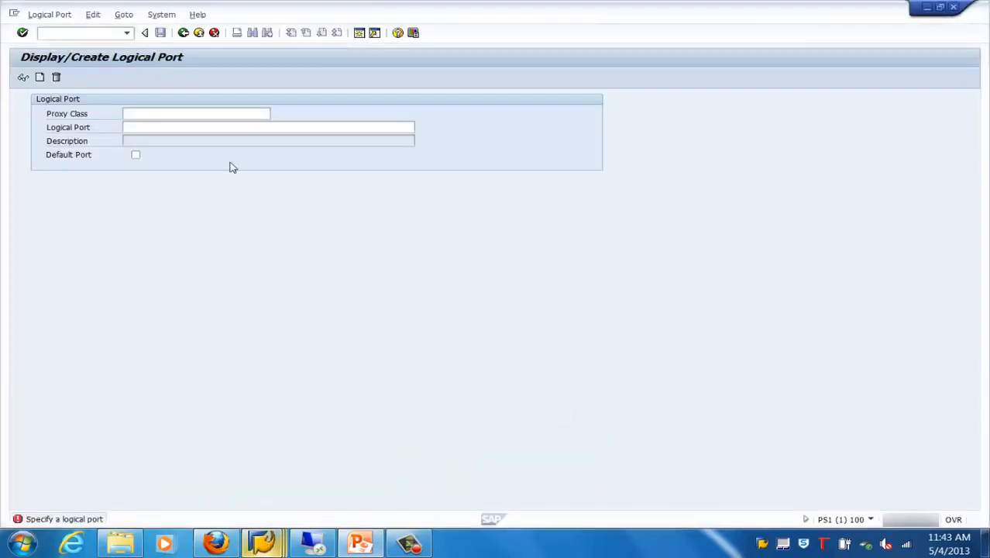
pyautogui.click(198, 32)
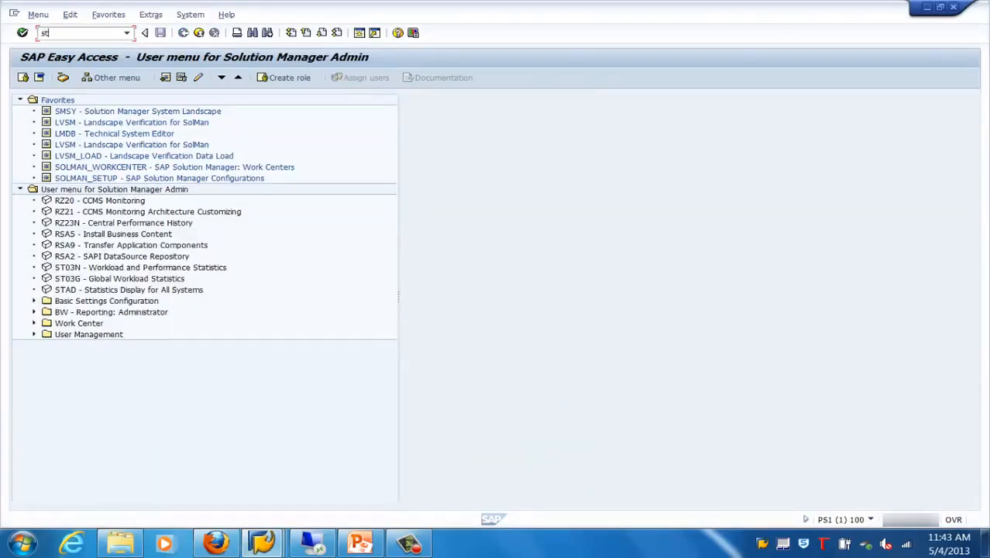
pyautogui.press('Return')
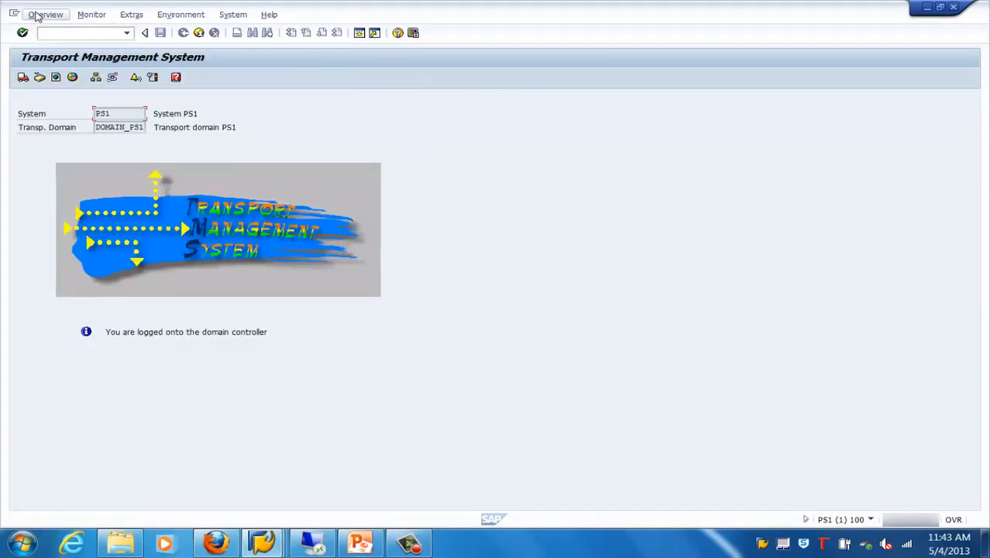
pyautogui.click(37, 15)
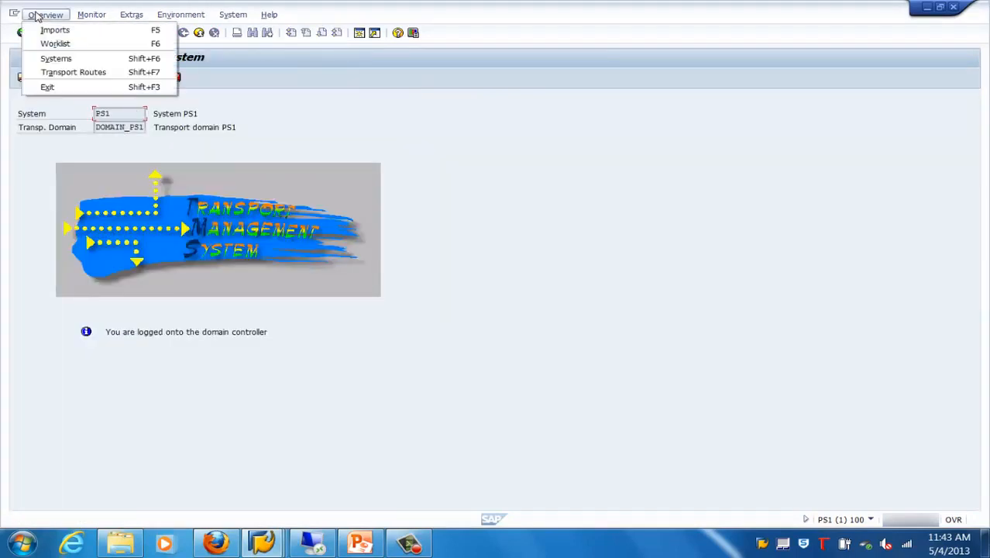
pyautogui.click(56, 58)
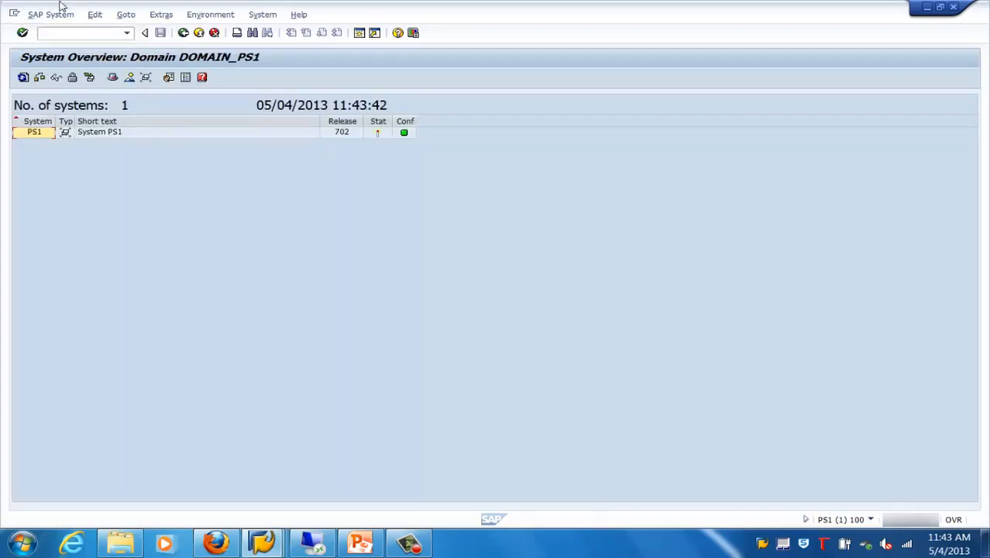
# Start creating a non-ABAP system in transport domain DOMAIN_PS1
pyautogui.click(48, 15)
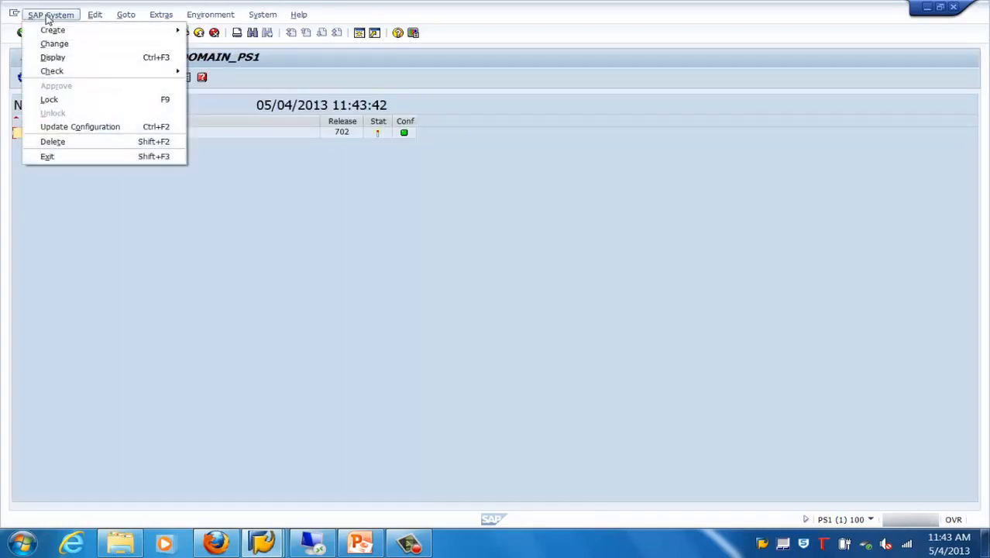
pyautogui.moveTo(56, 33)
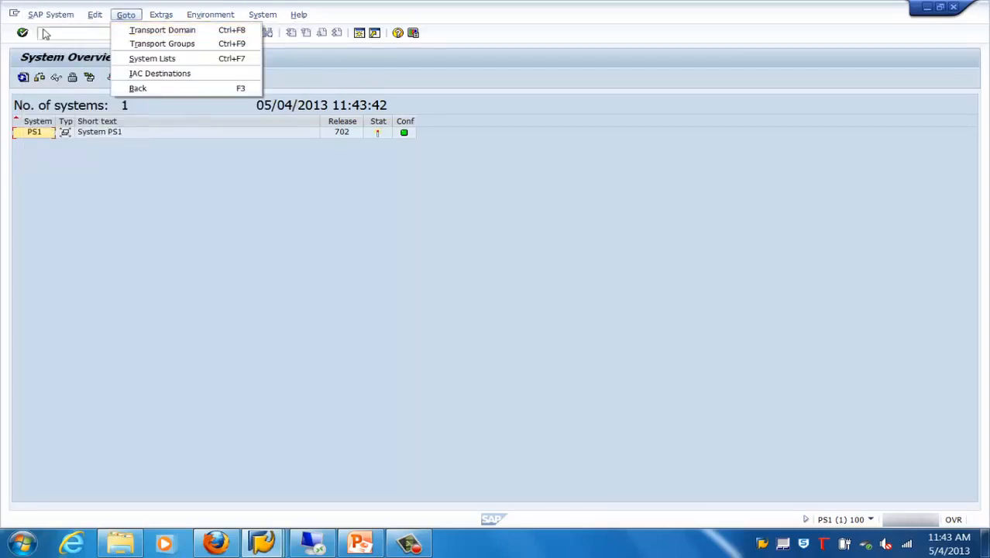
pyautogui.moveTo(162, 30)
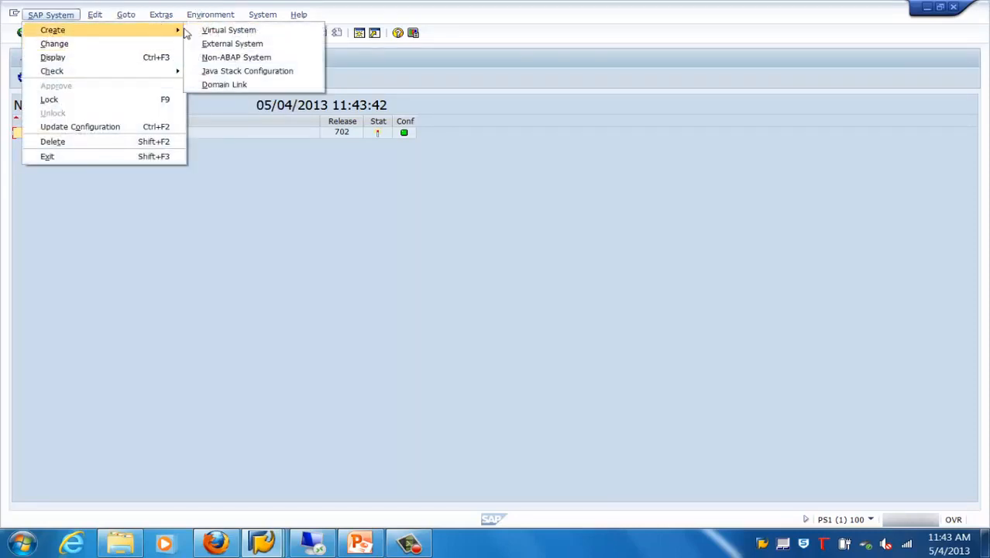
pyautogui.click(245, 62)
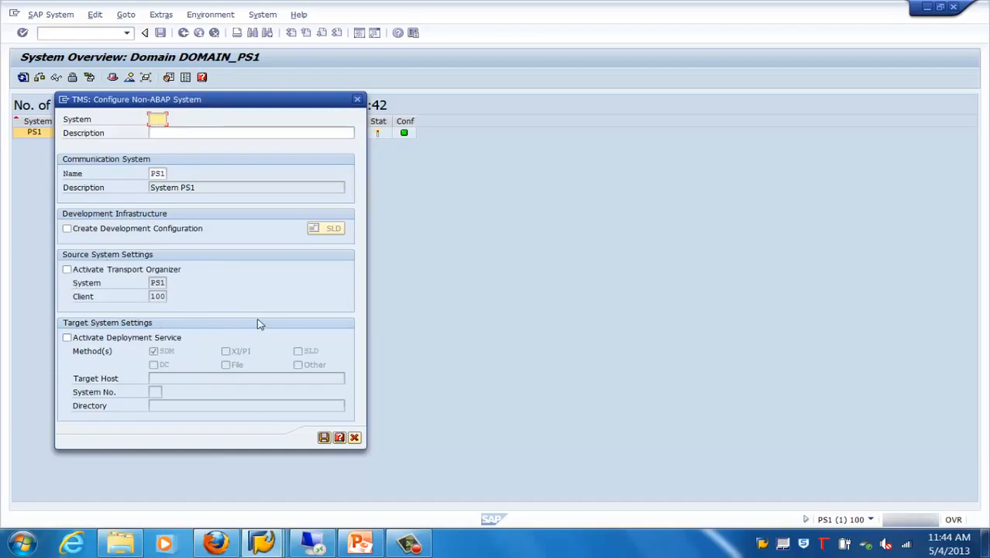
# Try out the Activate Transport Organizer option, turn it off, and activate the Deployment Service with method SDM for the new system
pyautogui.click(68, 270)
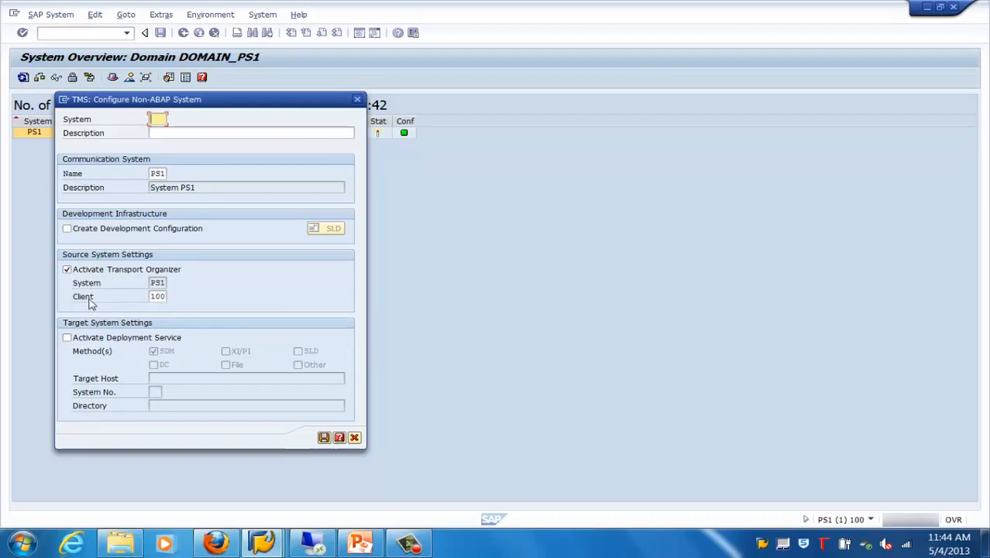
pyautogui.click(68, 270)
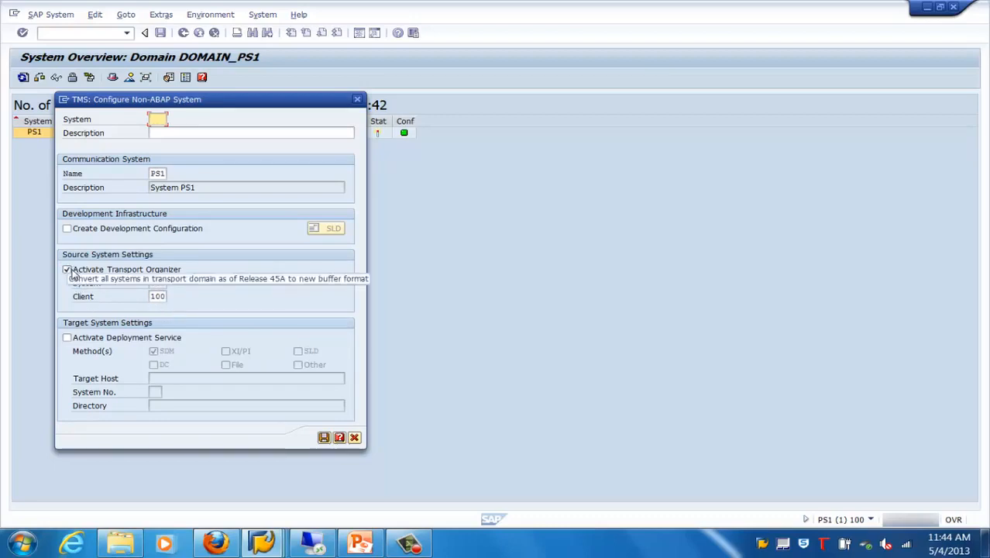
pyautogui.click(69, 270)
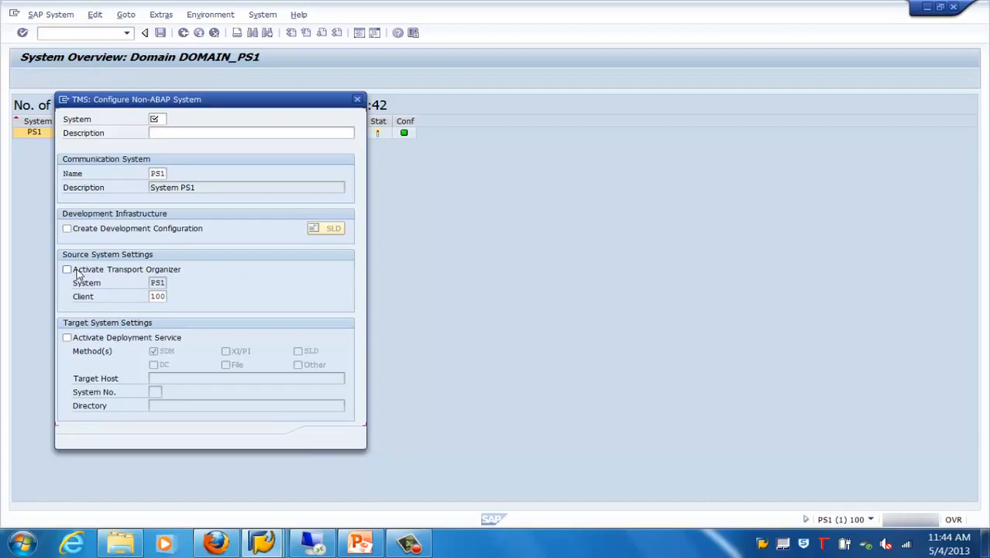
pyautogui.click(73, 338)
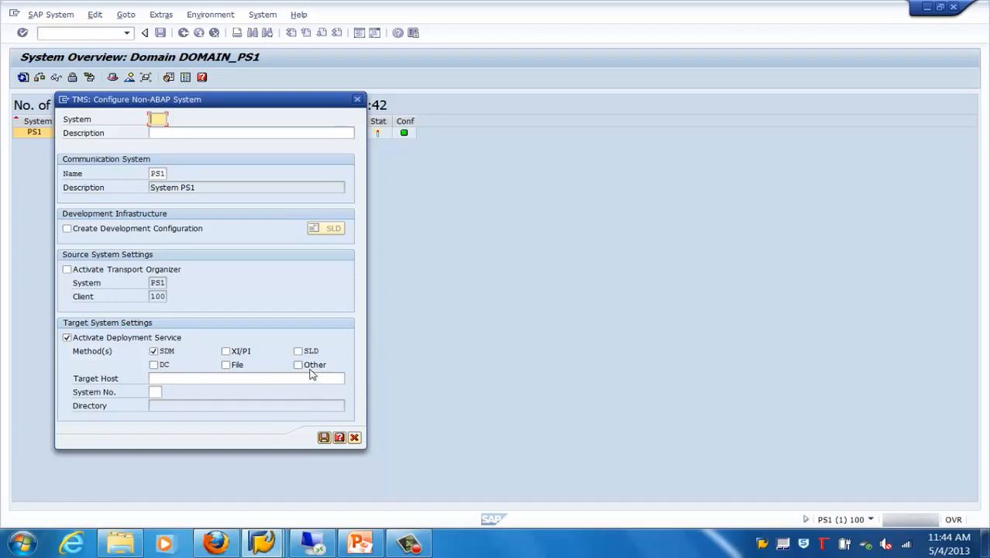
pyautogui.click(248, 378)
pyautogui.click(157, 393)
# Enter JPD as the non-ABAP system with the description "Java dev system", keeping PS1 as communication system
pyautogui.click(157, 120)
pyautogui.write('JPD')
pyautogui.click(206, 132)
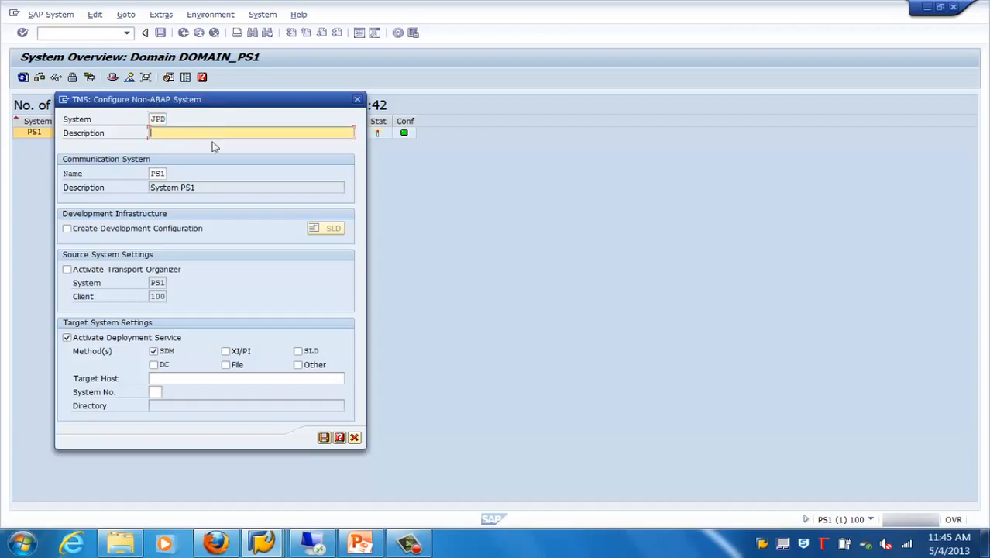
pyautogui.write('Java dev system')
pyautogui.click(156, 174)
pyautogui.click(180, 188)
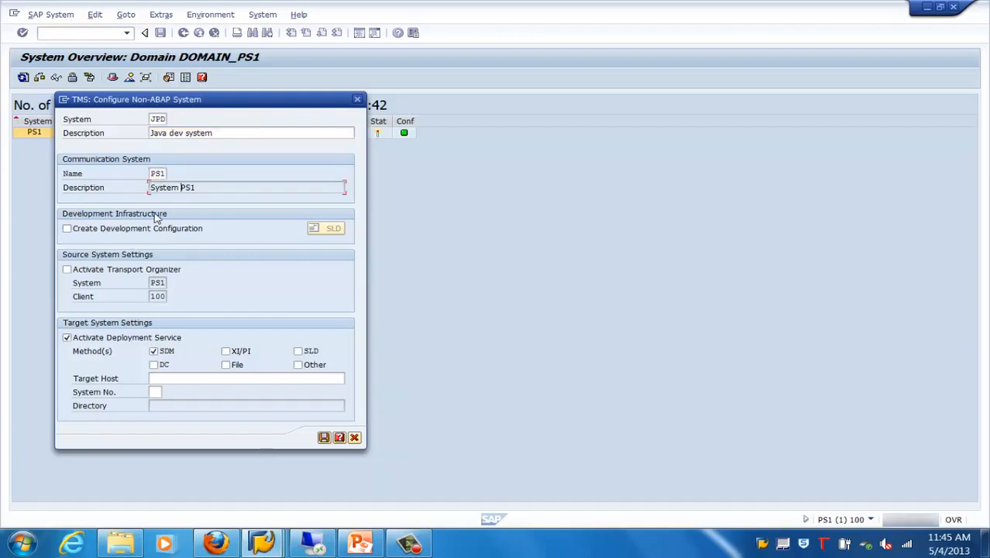
# Set JPD up as a source system with Transport Organizer activated, and Deployment Service and Create Development Configuration turned off
pyautogui.click(70, 233)
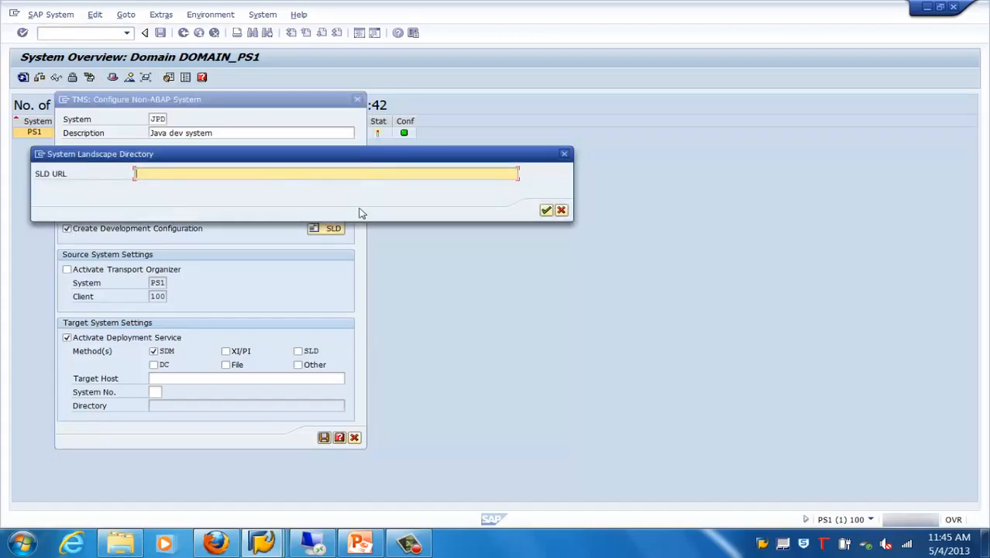
pyautogui.click(561, 211)
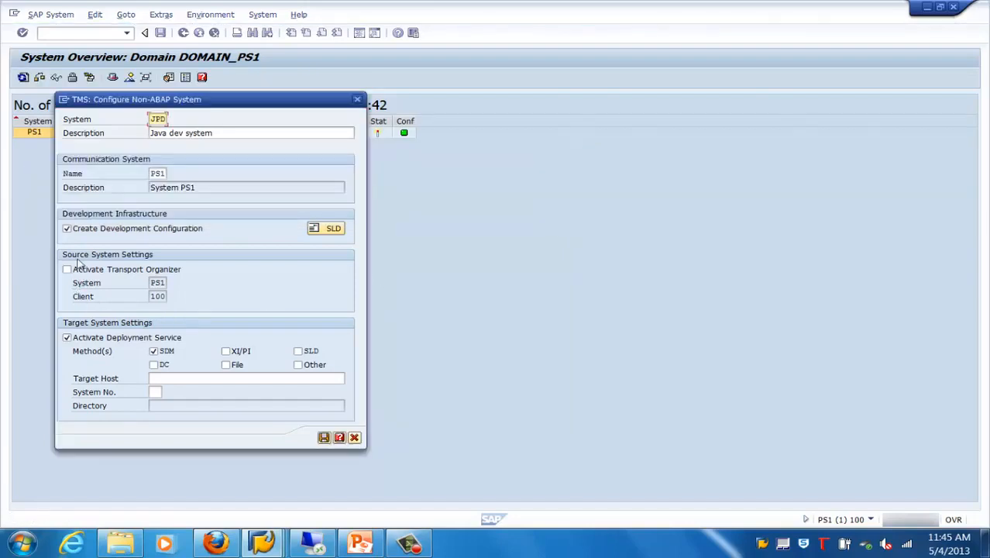
pyautogui.click(67, 228)
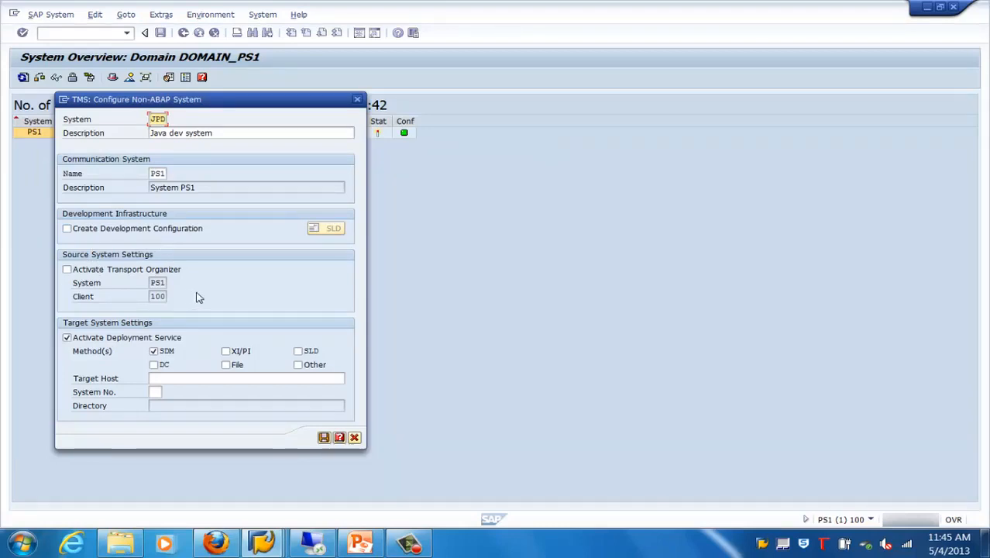
pyautogui.click(67, 271)
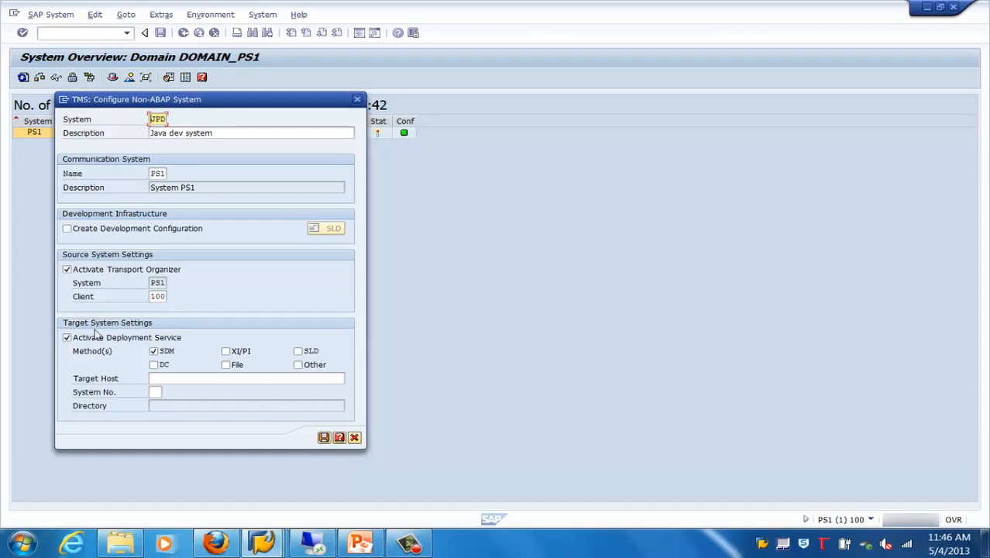
pyautogui.click(67, 338)
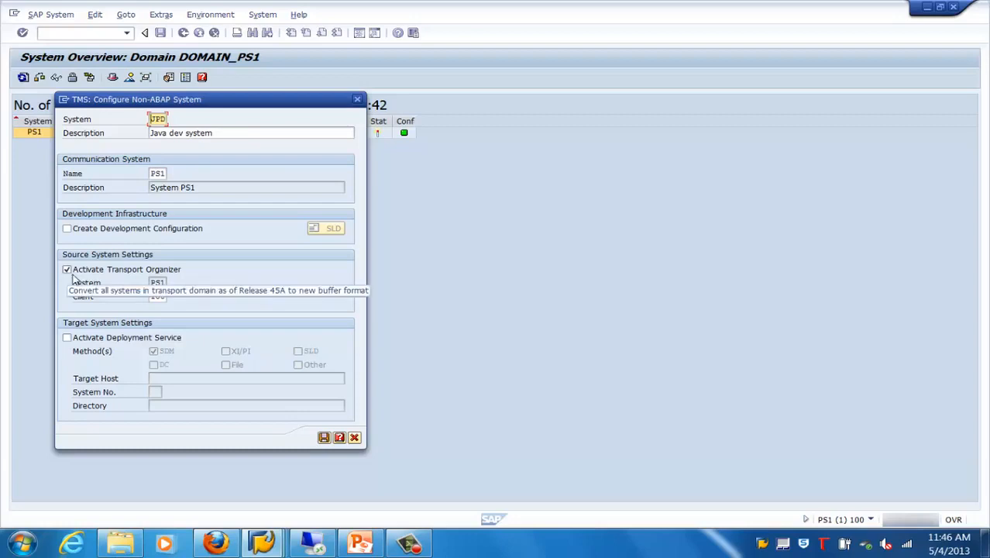
# Change the system to JPQ and make it a target system with the Deployment Service activated and the Transport Organizer deactivated
pyautogui.click(66, 268)
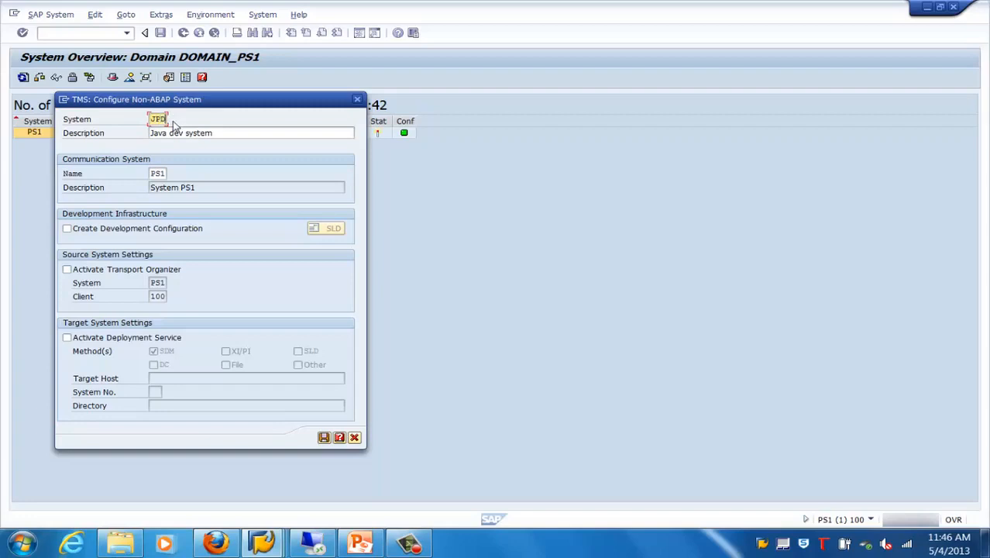
pyautogui.press('BackSpace')
pyautogui.write('Q')
pyautogui.click(67, 337)
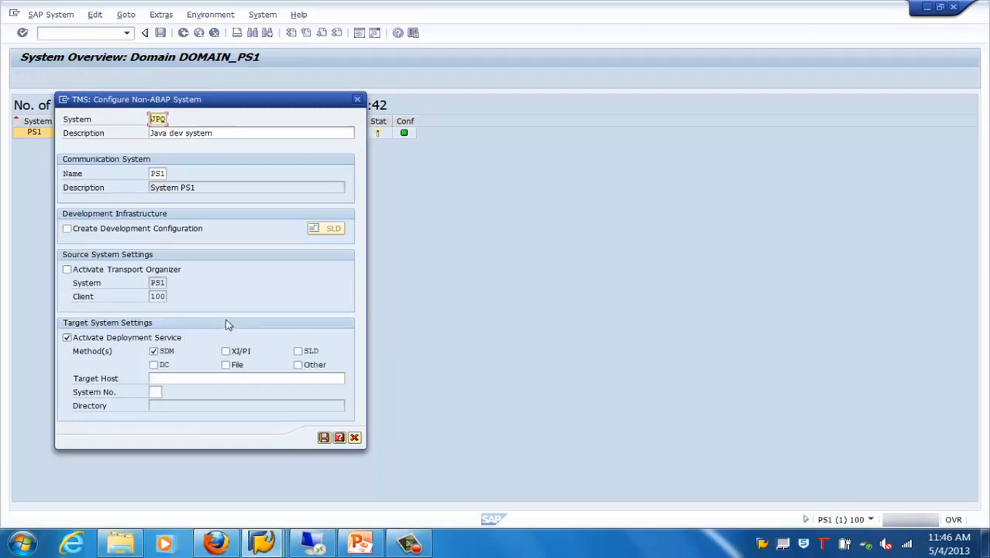
# Change the system to JPP as a target system with the Deployment Service activated, and discard the non-ABAP system configuration
pyautogui.click(67, 337)
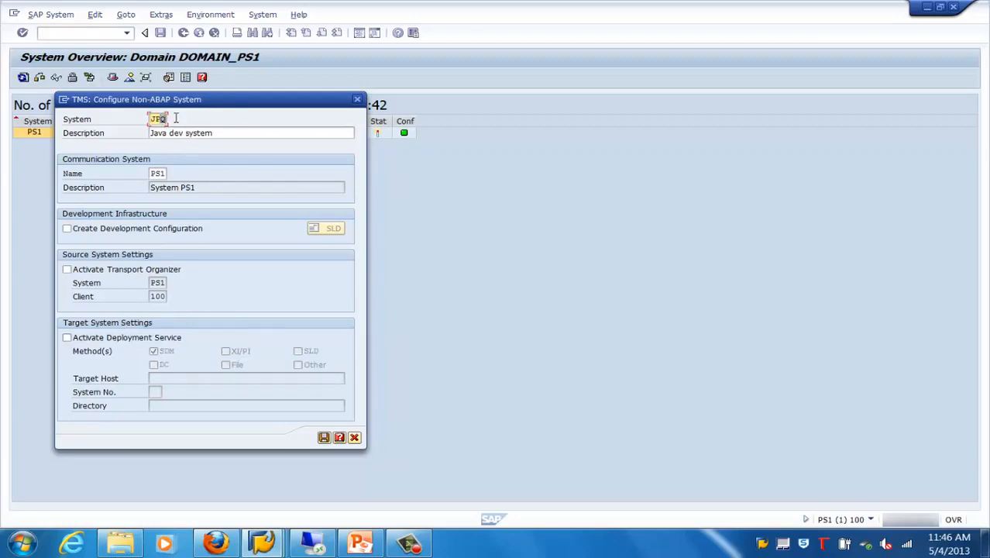
pyautogui.press('BackSpace')
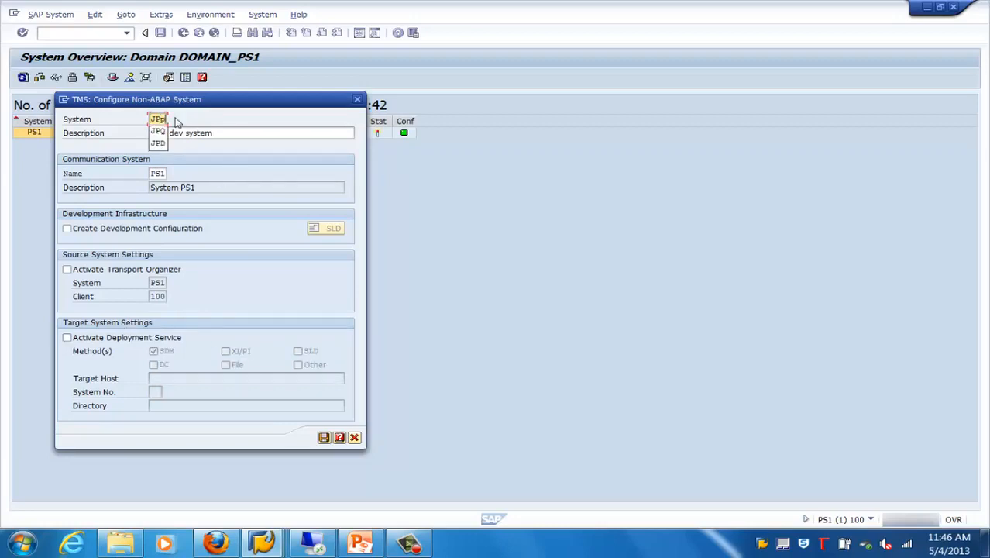
pyautogui.write('p')
pyautogui.click(79, 340)
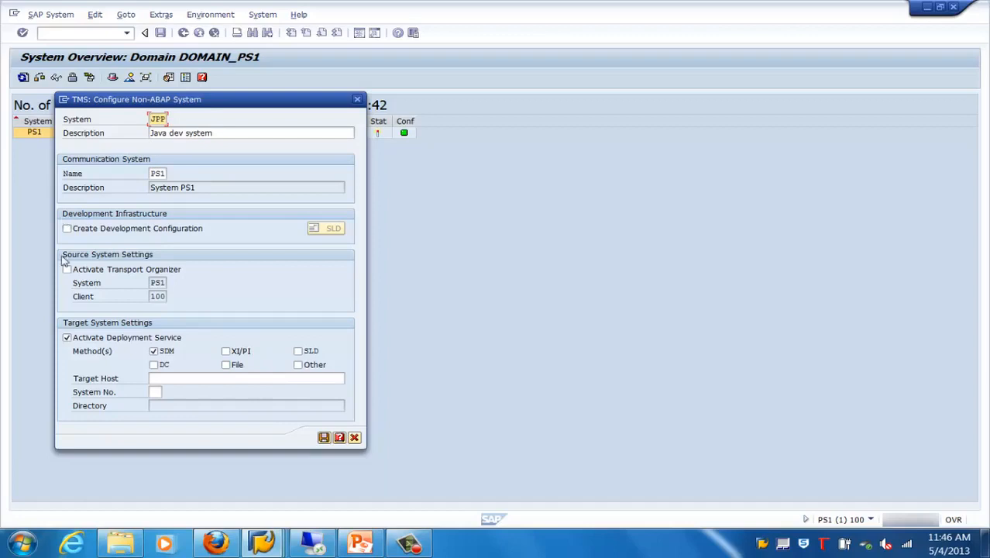
pyautogui.click(354, 438)
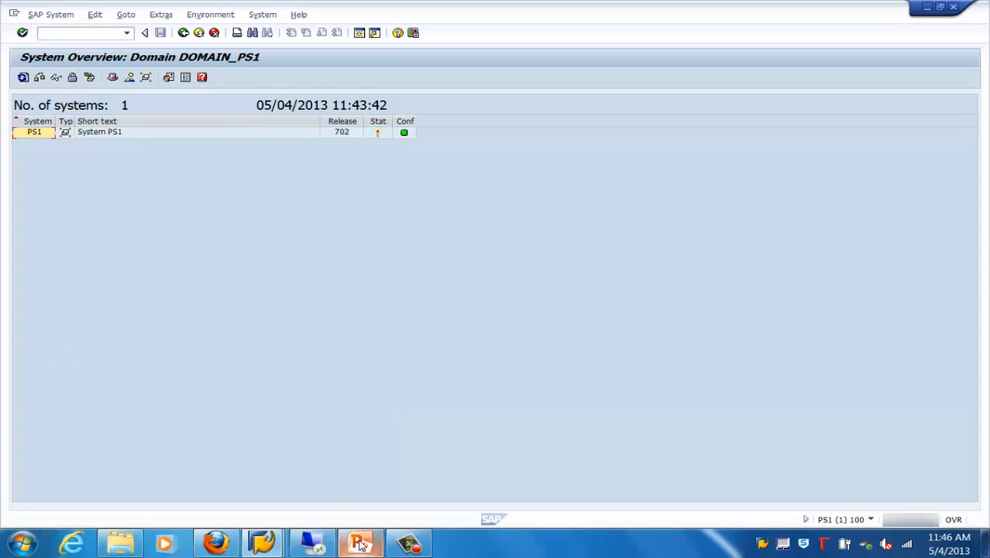
# Switch to the PowerPoint presentation "Configuration of CTS for non-ABAP objects"
pyautogui.moveTo(361, 544)
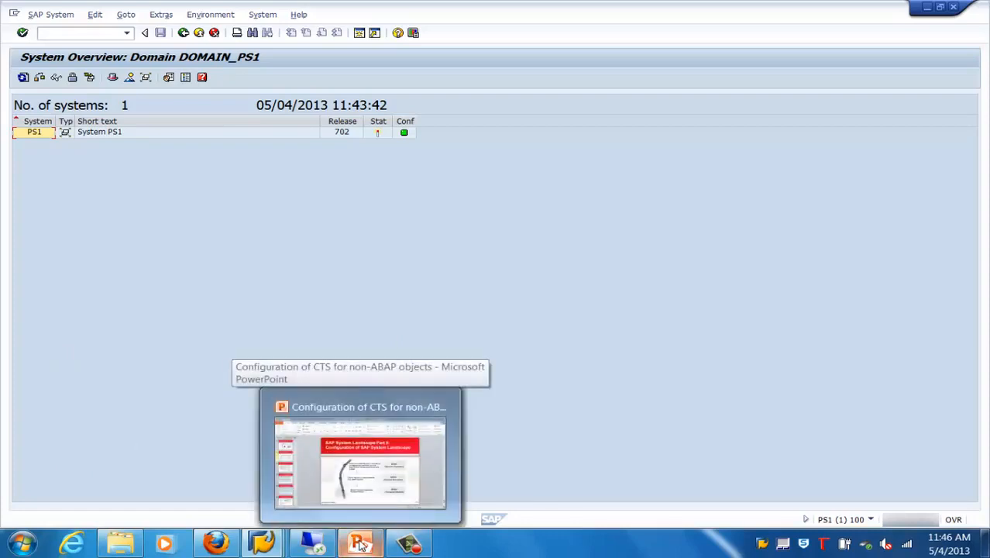